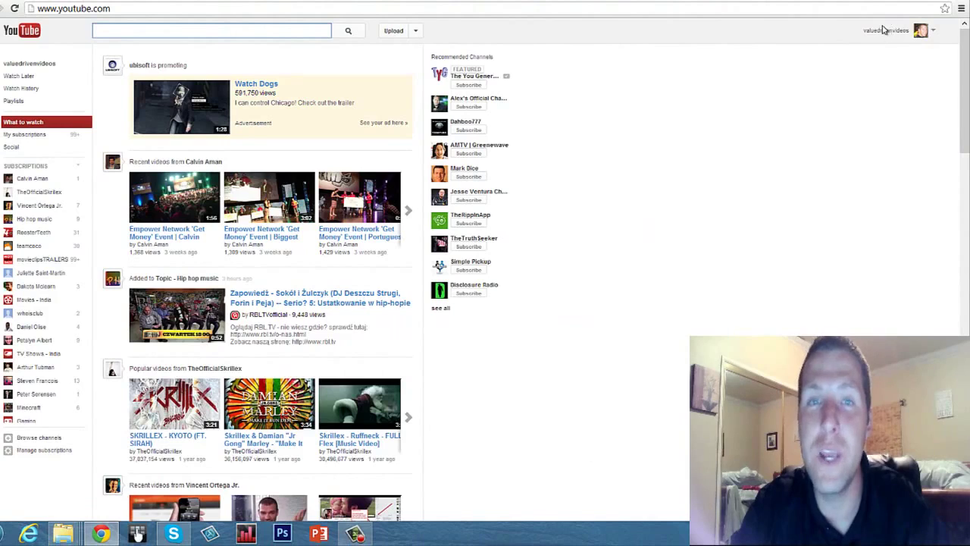
# Step: Open Video Manager from the account menu to list the channel's 73 uploads
pyautogui.click(885, 30)
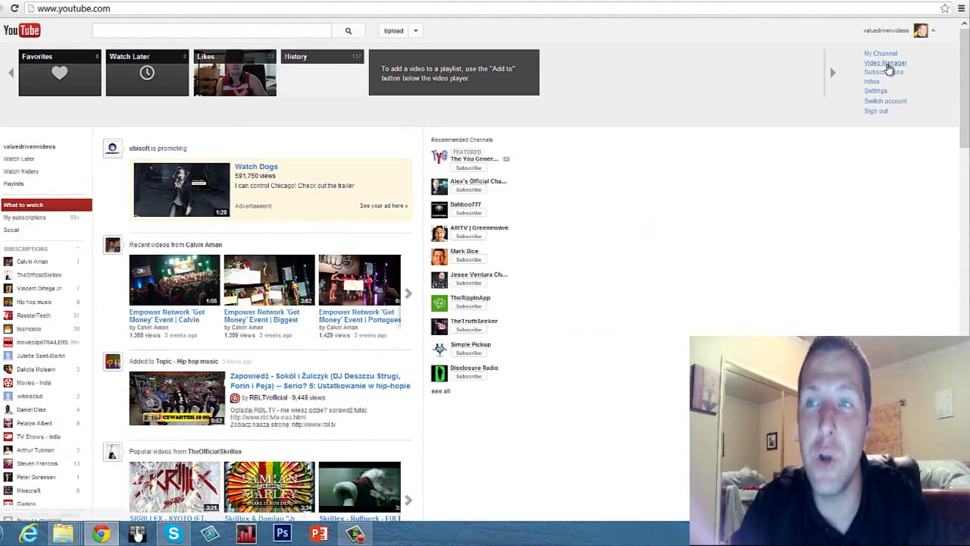
pyautogui.click(885, 63)
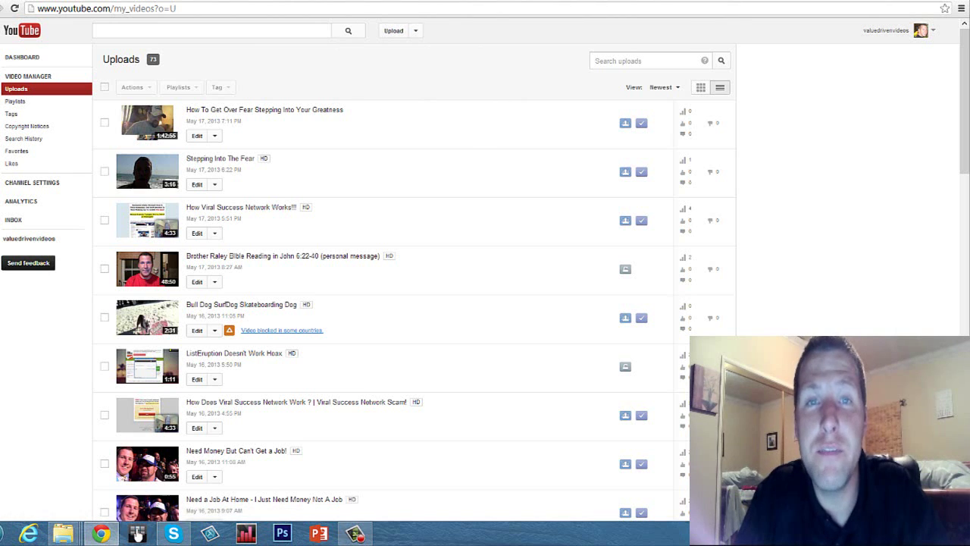
# Step: From YouTube's Upload page, launch a Google+ hangout broadcast video call
pyautogui.click(399, 30)
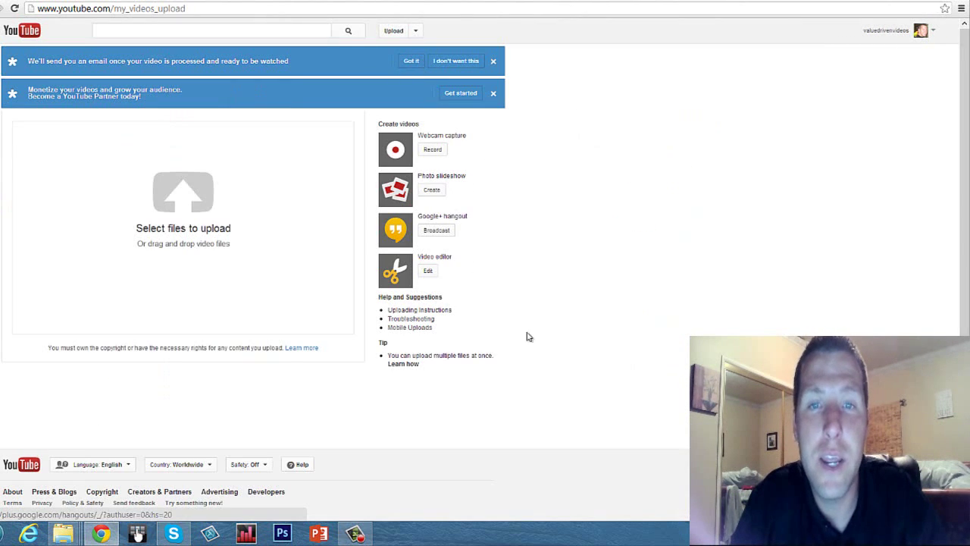
pyautogui.click(438, 235)
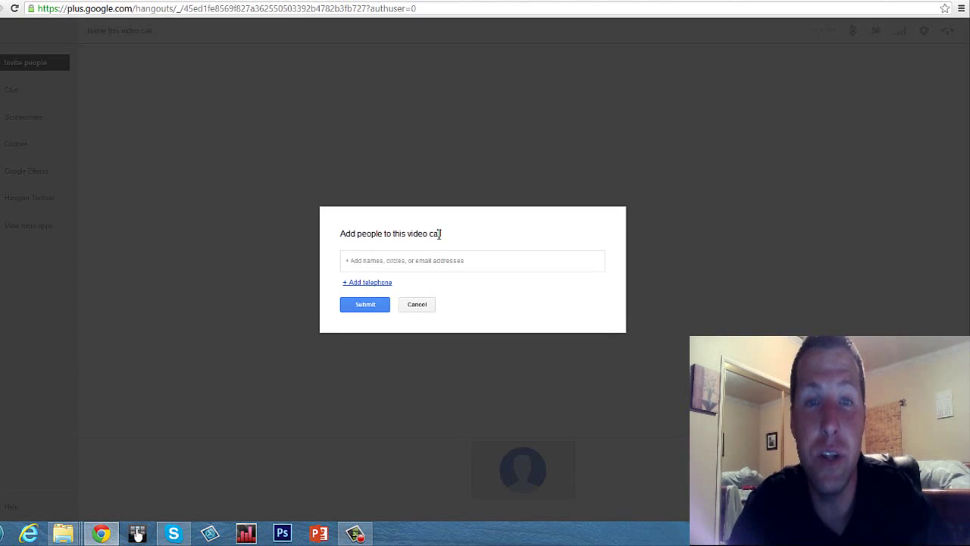
# Step: Cancel the Add people invite prompt and go back to YouTube's upload page
pyautogui.click(416, 305)
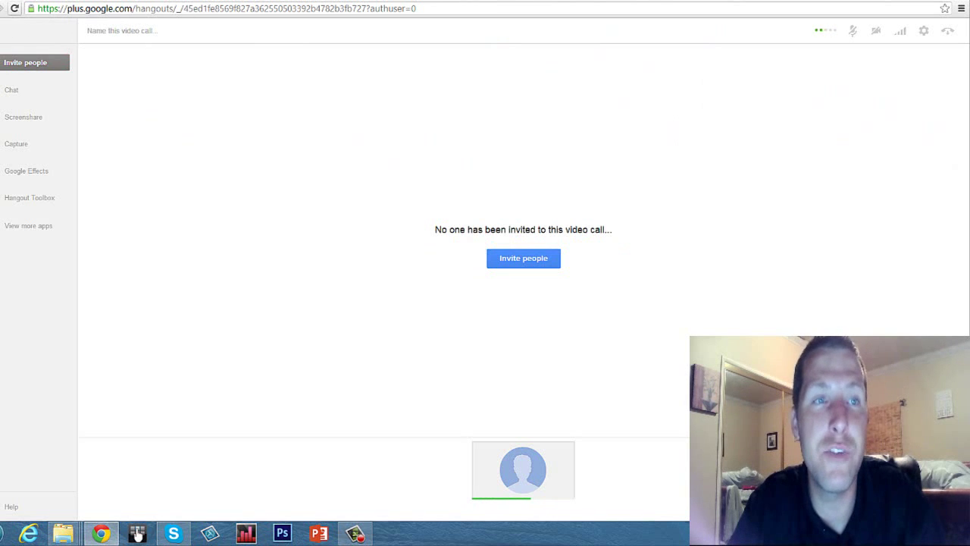
pyautogui.click(15, 9)
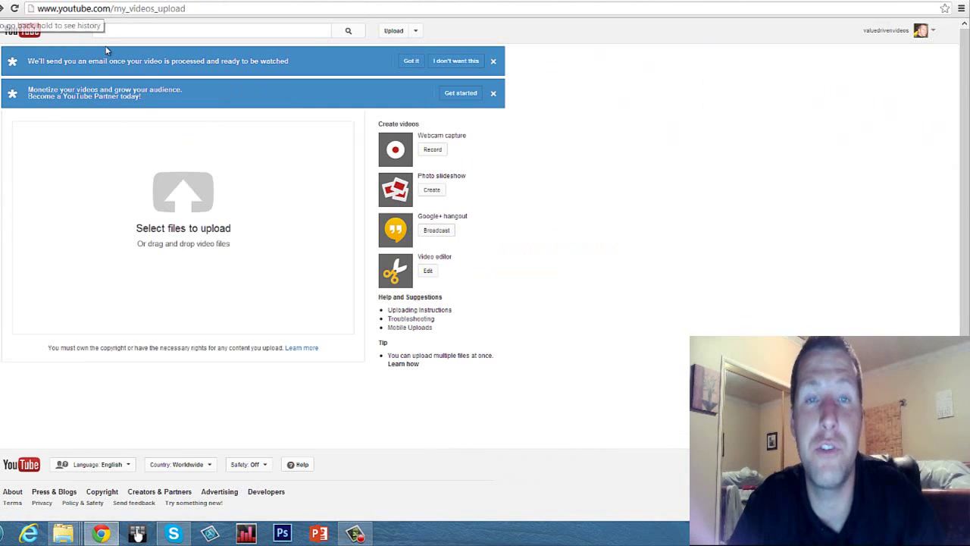
# Step: Search Google for 'how start google hangout' from the address bar
pyautogui.click(274, 9)
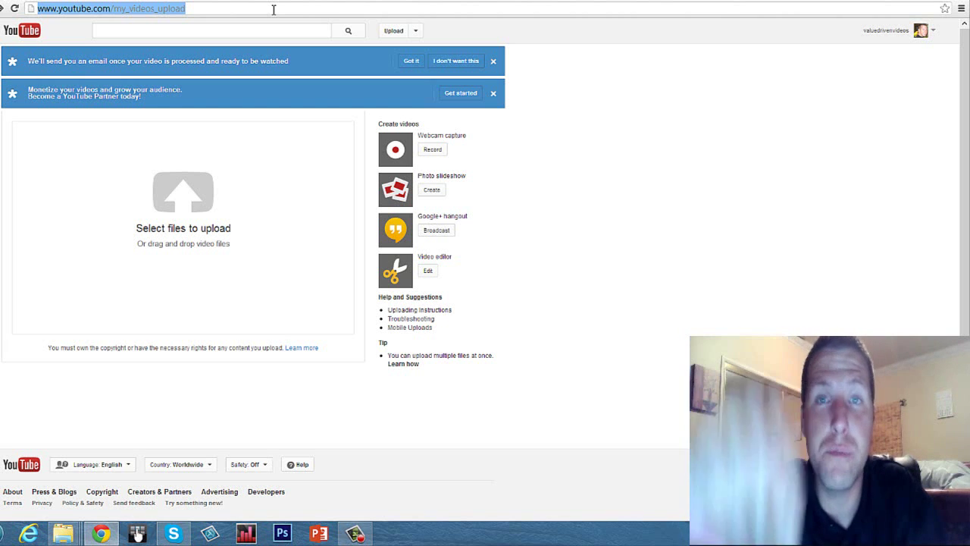
pyautogui.write('ho')
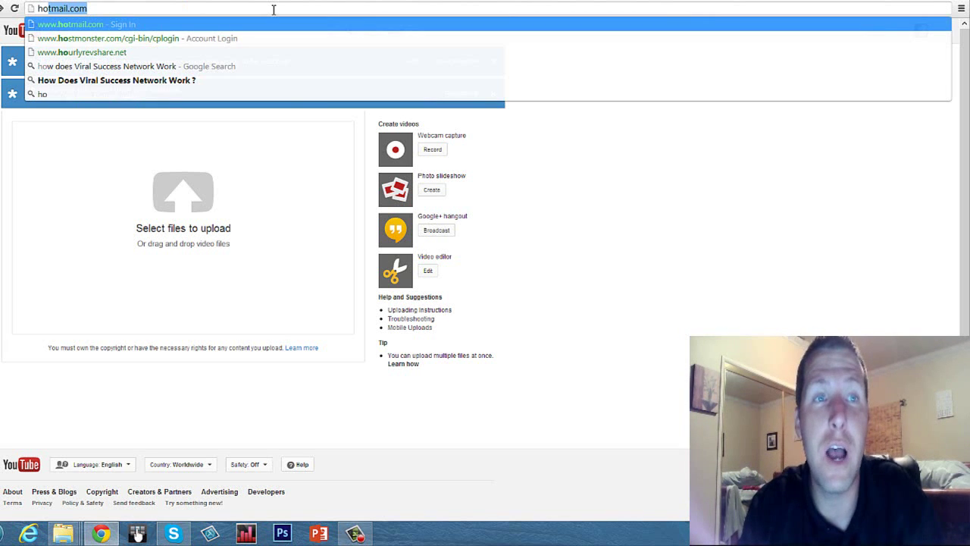
pyautogui.press('BackSpace')
pyautogui.press('BackSpace')
pyautogui.press('BackSpace')
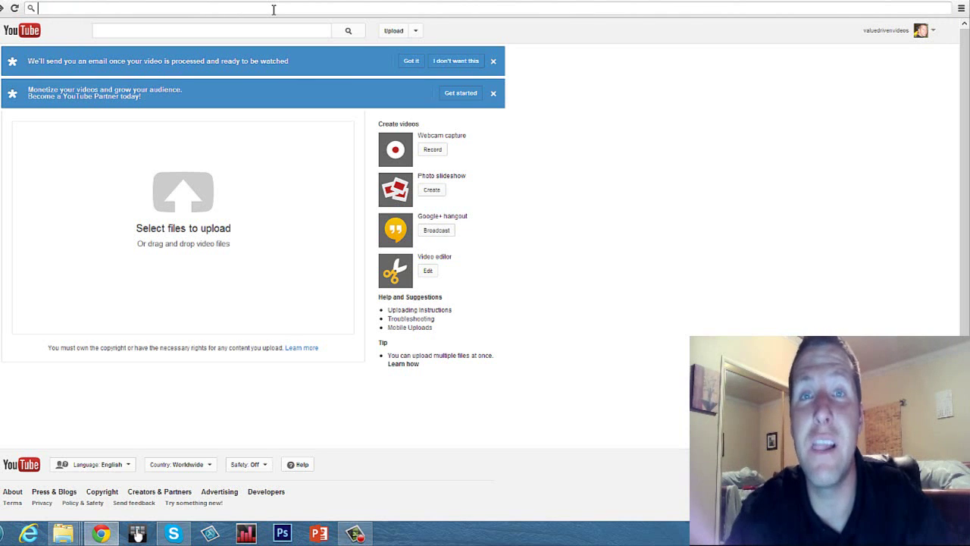
pyautogui.write('how')
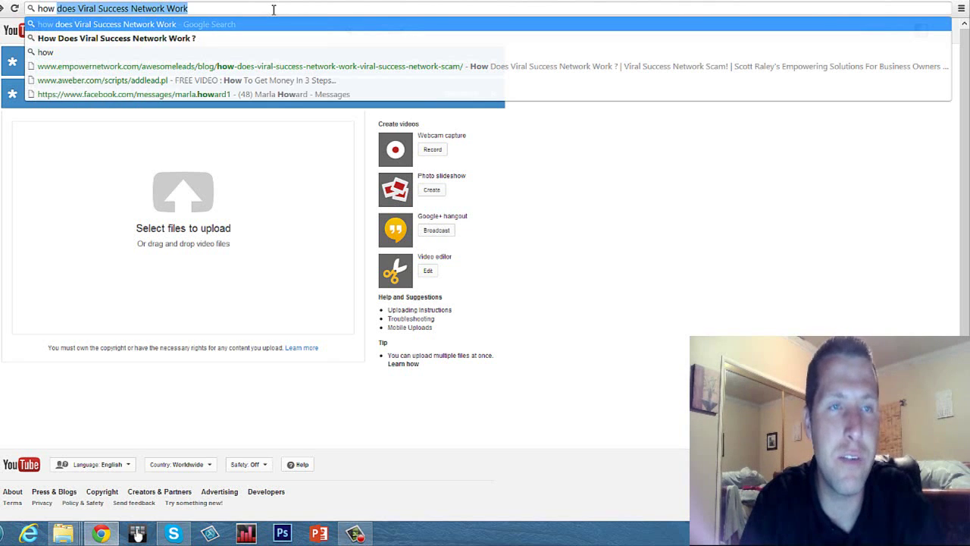
pyautogui.write(' start google')
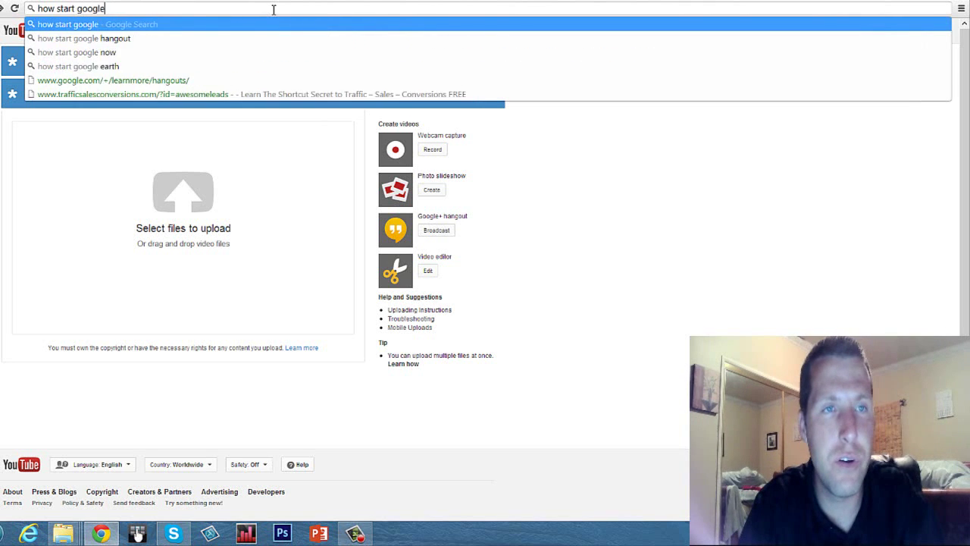
pyautogui.write(' hangout')
pyautogui.press('Return')
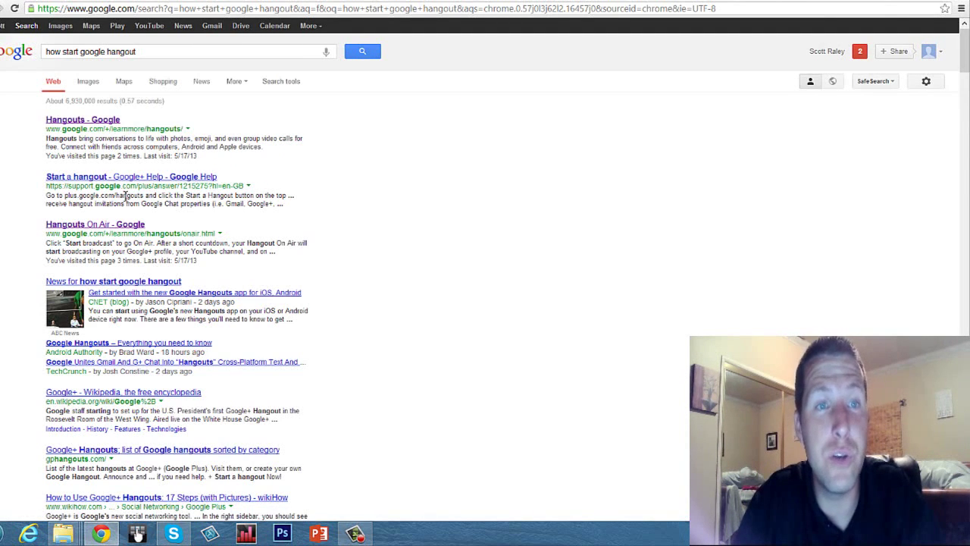
# Step: Open the 'Hangouts - Google' search result showing the Hangouts, On Air and Schedule sections
pyautogui.click(89, 121)
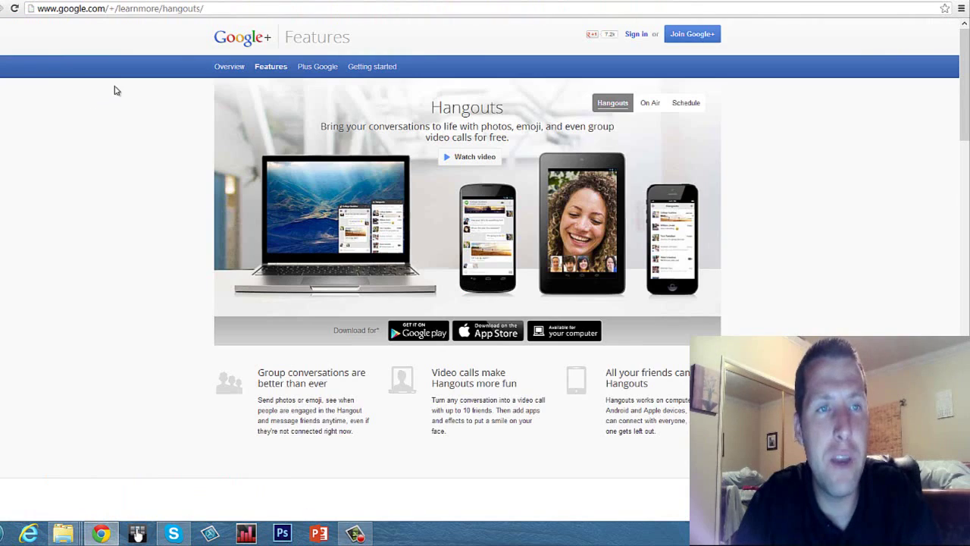
pyautogui.hotkey('alt', 'Left')
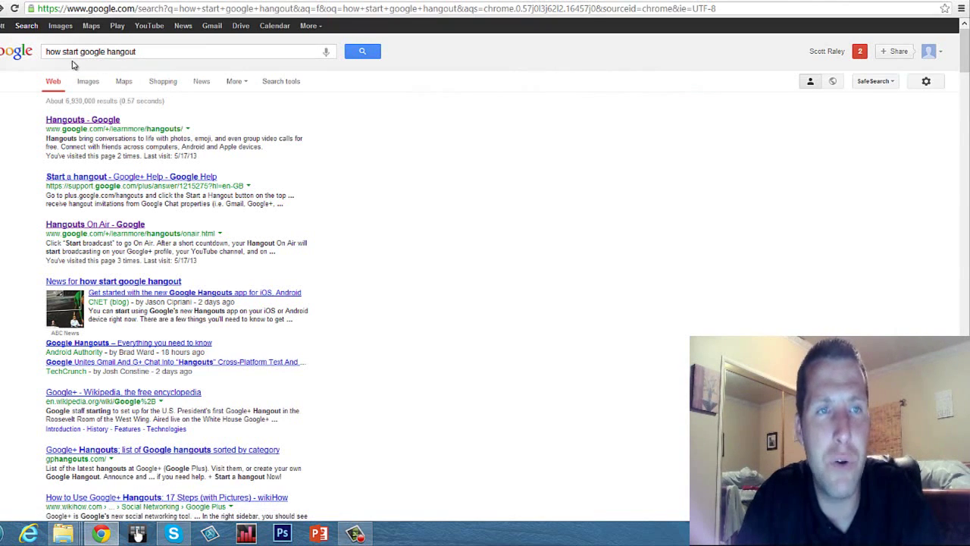
pyautogui.moveTo(123, 118); pyautogui.dragTo(45, 119)
pyautogui.click(68, 119)
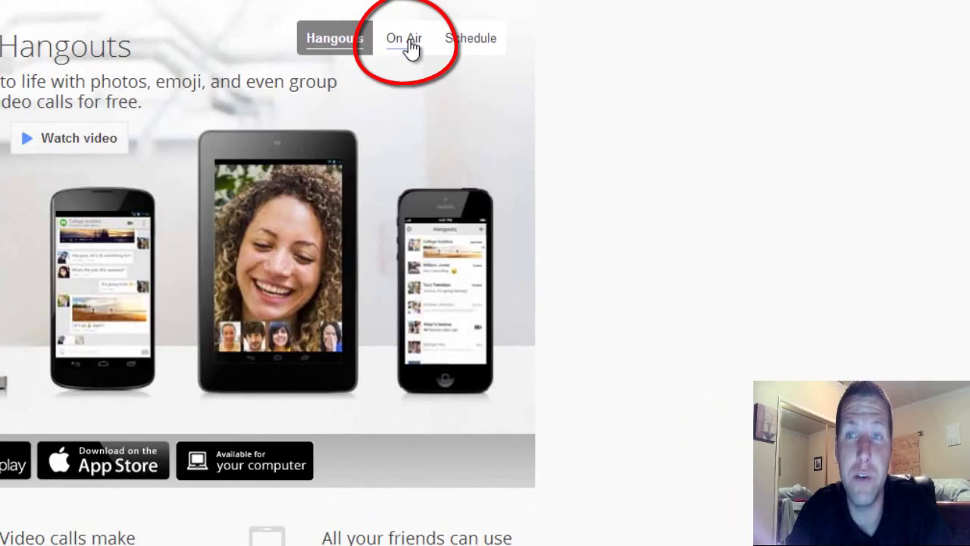
# Step: Go to the On Air section and open the Hangouts On Air broadcasts page
pyautogui.click(410, 47)
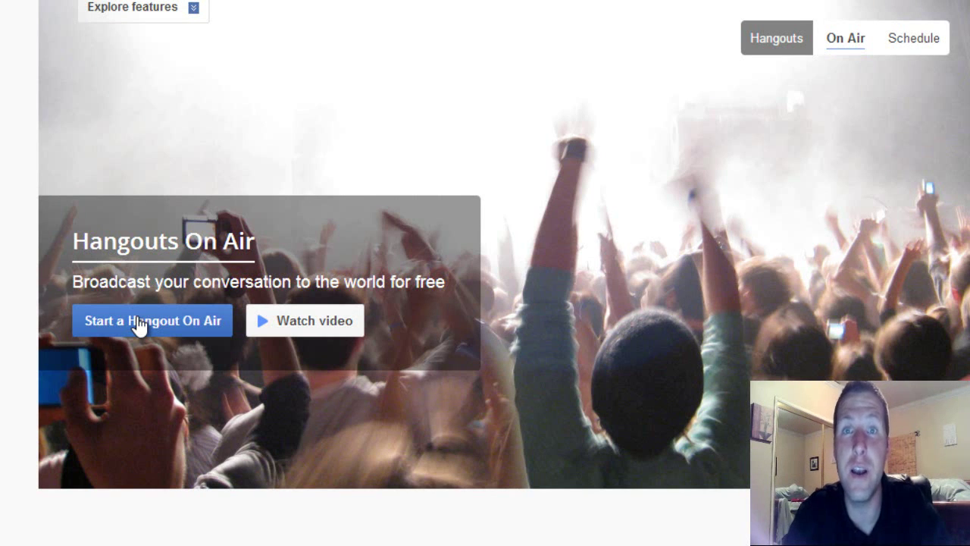
pyautogui.click(139, 322)
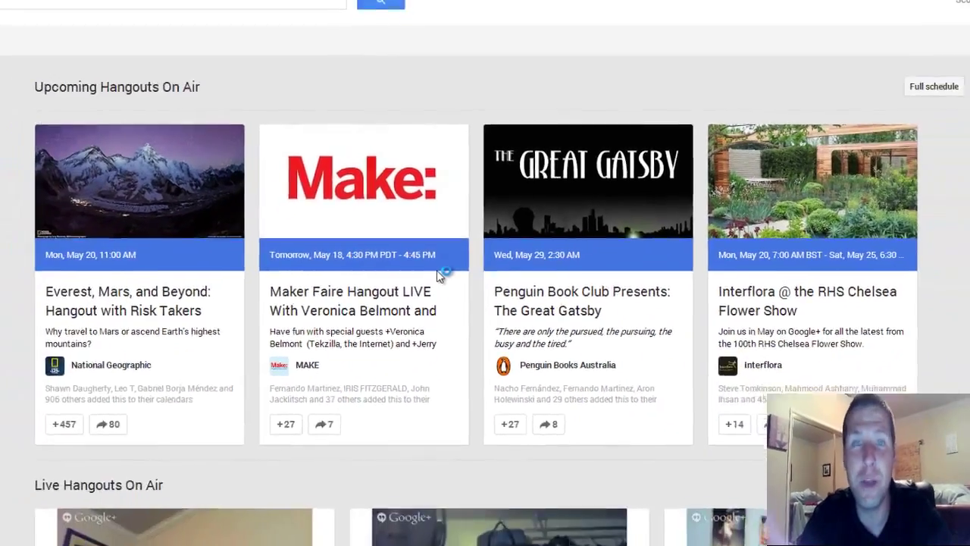
pyautogui.scroll(-8, 444, 250)
pyautogui.scroll(8, 444, 250)
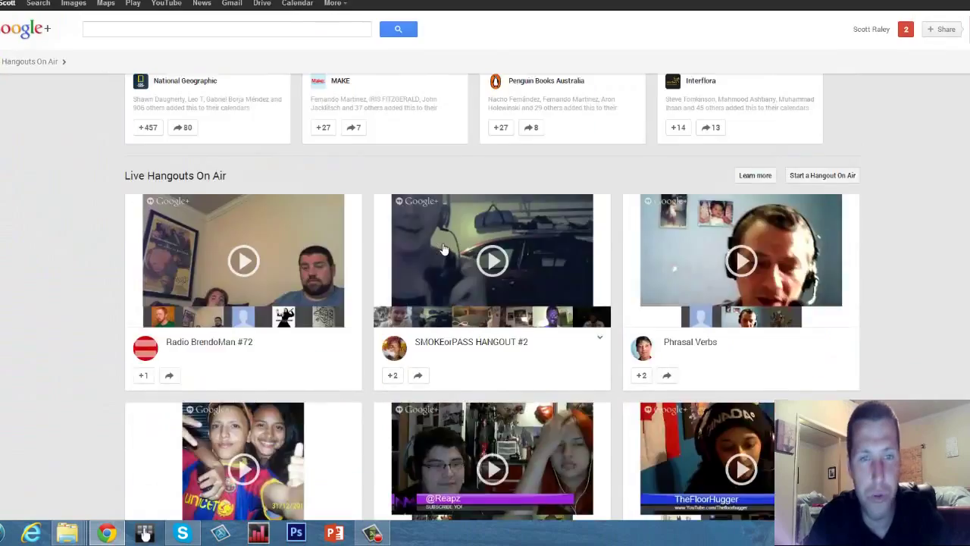
pyautogui.scroll(-2, 443, 247)
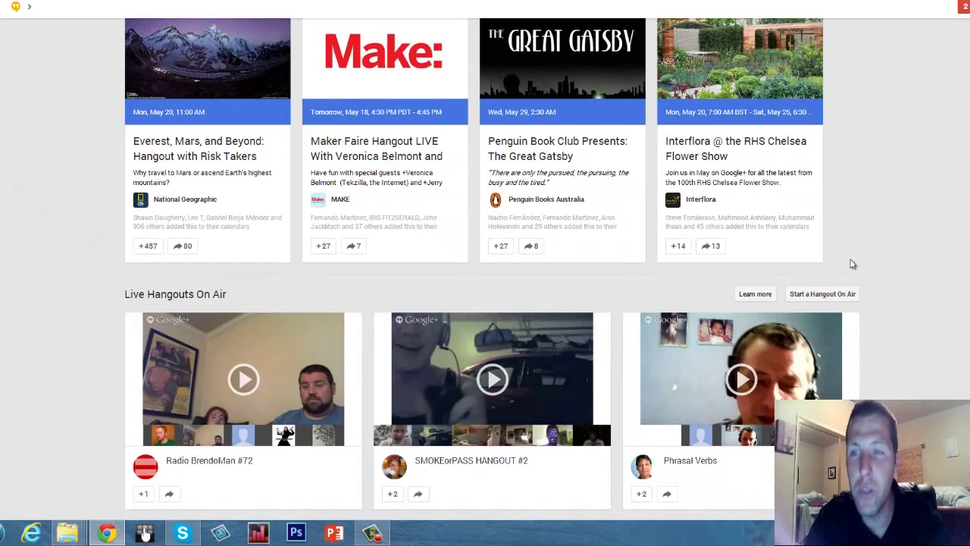
pyautogui.moveTo(874, 299); pyautogui.dragTo(797, 288)
pyautogui.click(797, 288)
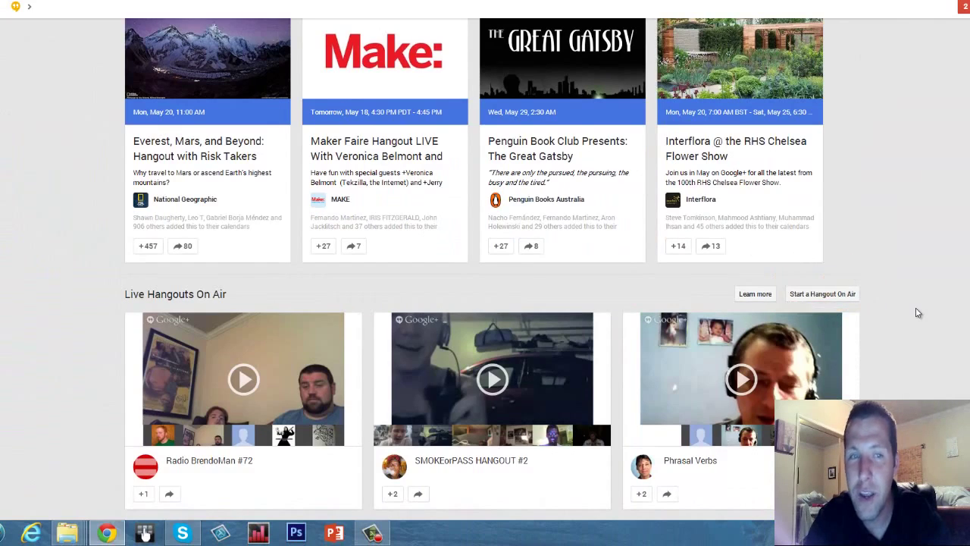
pyautogui.scroll(2, 917, 312)
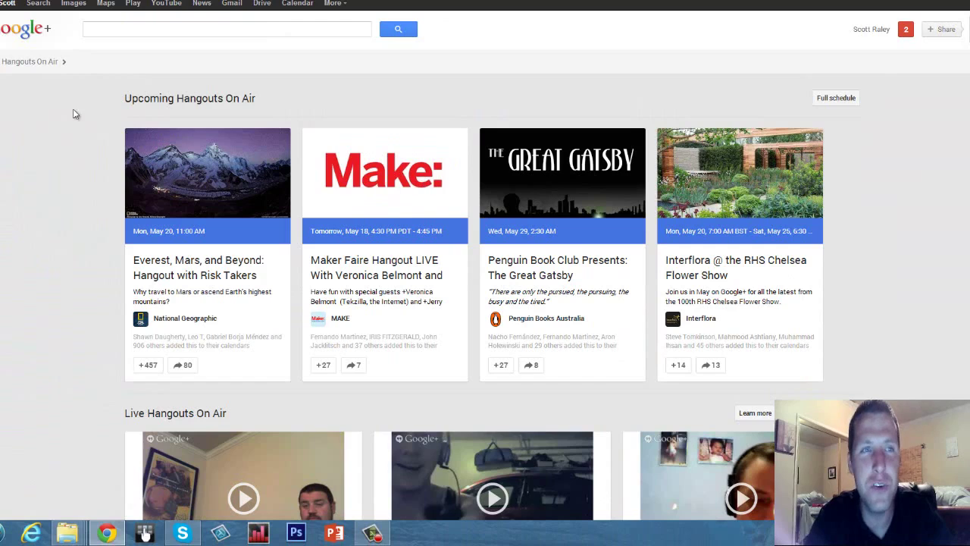
pyautogui.click(112, 100)
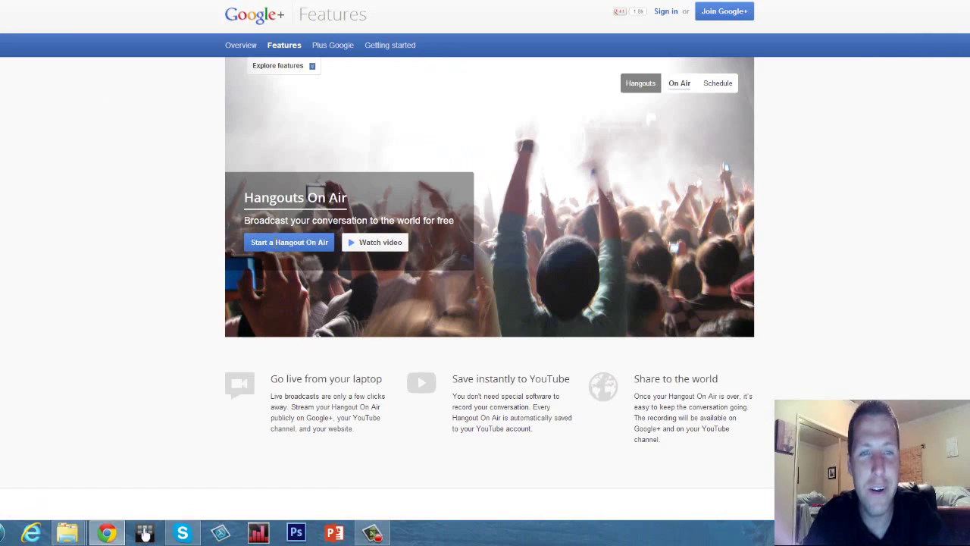
pyautogui.click(309, 242)
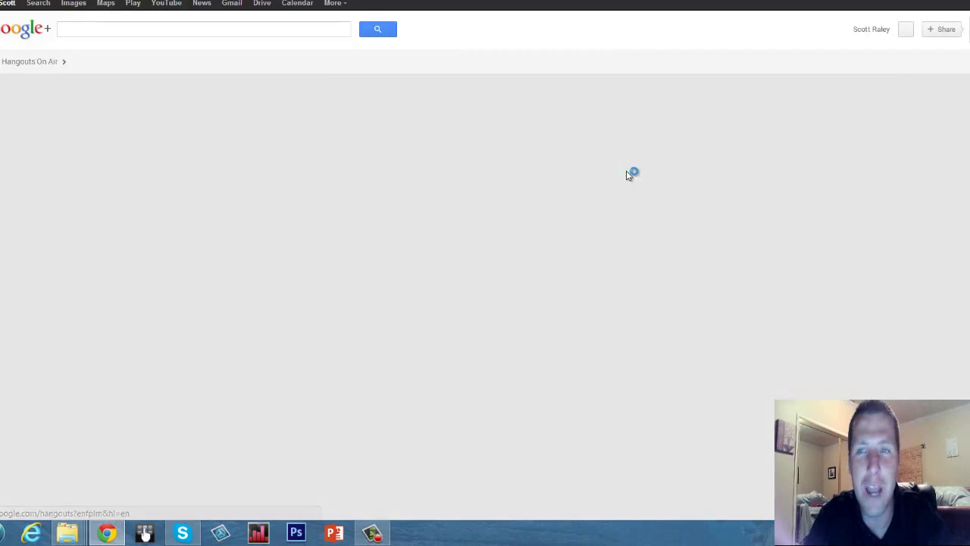
pyautogui.scroll(-2, 917, 223)
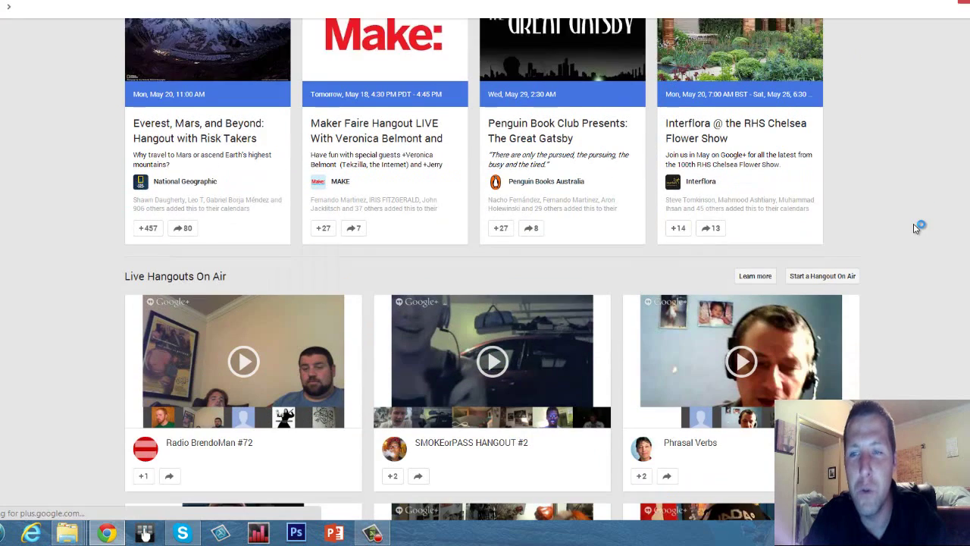
pyautogui.scroll(2, 837, 210)
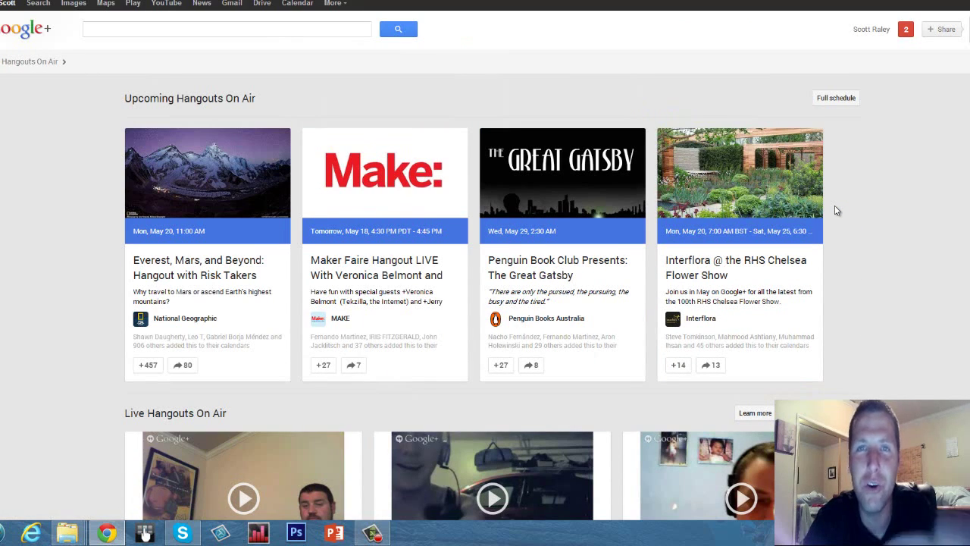
pyautogui.scroll(-2, 836, 210)
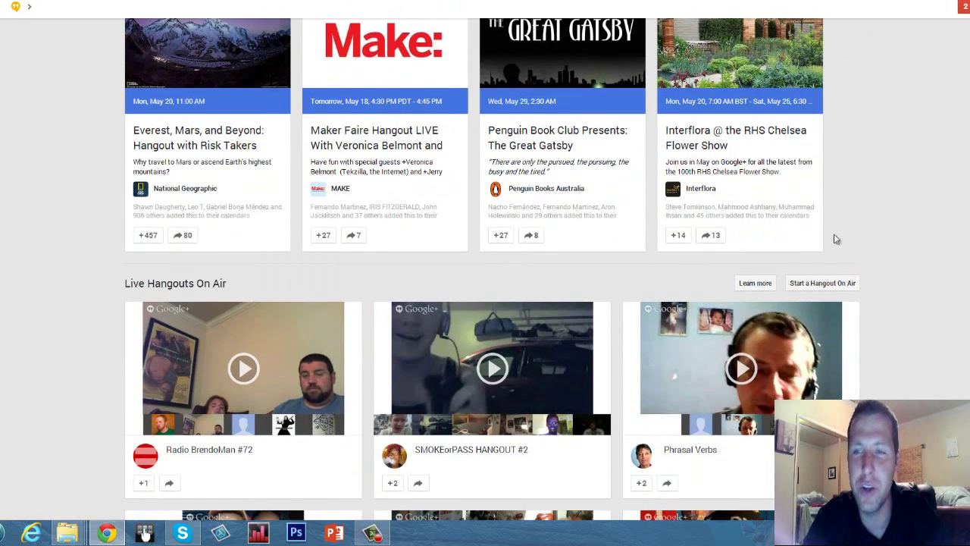
# Step: Start a new Hangout On Air named 'test'
pyautogui.click(823, 284)
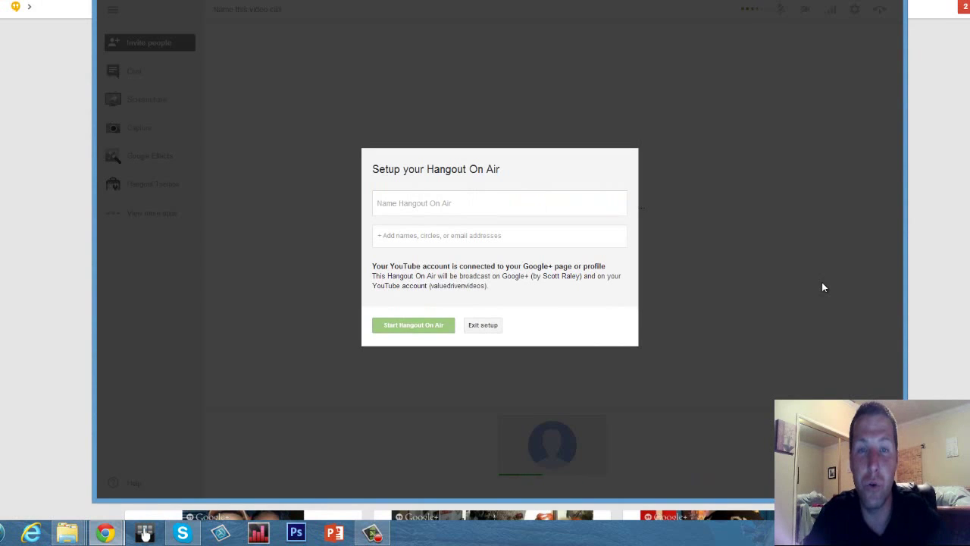
pyautogui.click(503, 203)
pyautogui.write('test')
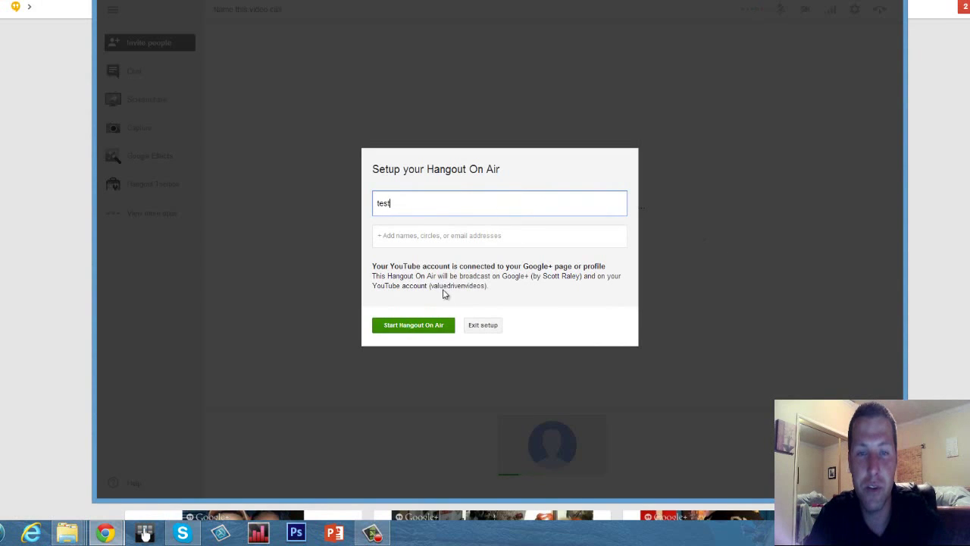
pyautogui.click(428, 325)
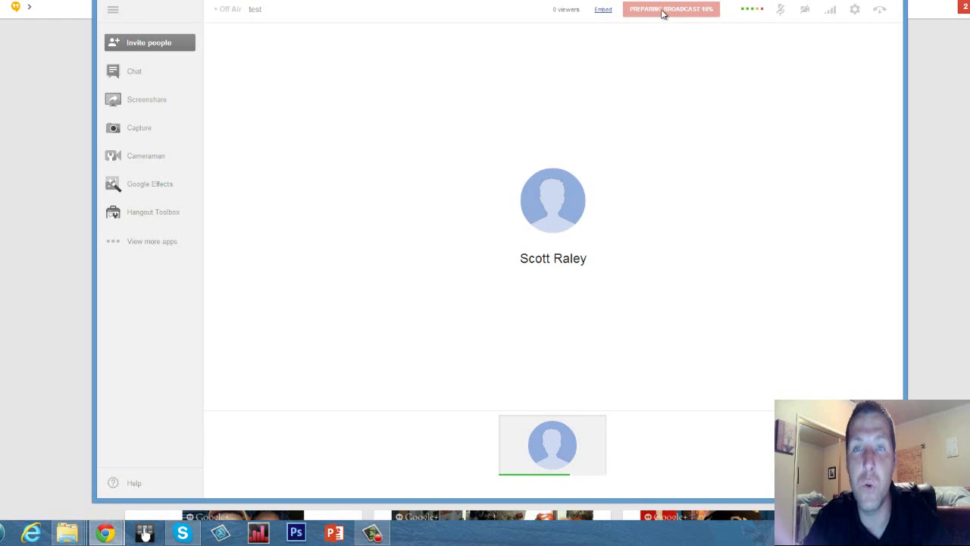
# Step: Show the broadcast's Embed panel and select its HTML embed code
pyautogui.click(603, 10)
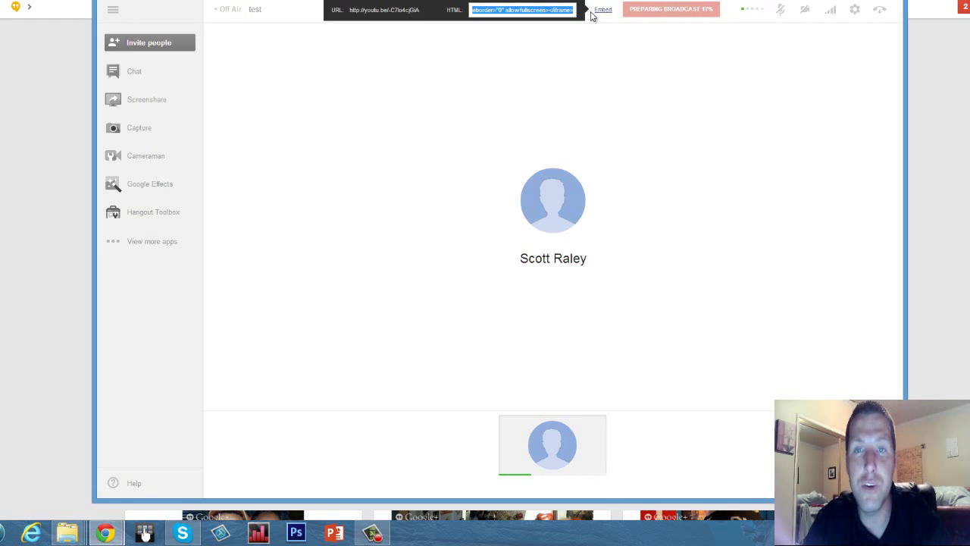
pyautogui.click(515, 9)
pyautogui.click(487, 13)
pyautogui.click(488, 13)
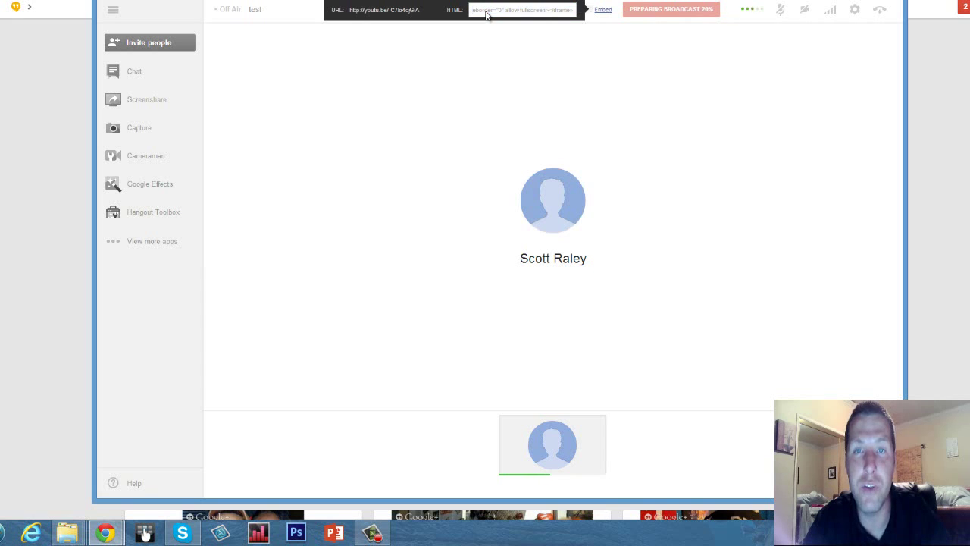
pyautogui.click(487, 11)
pyautogui.click(27, 124)
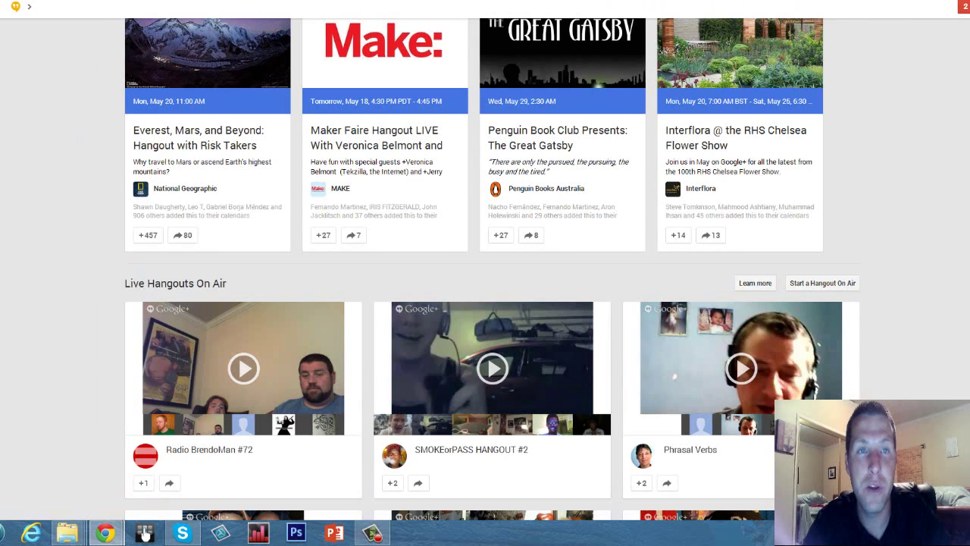
# Step: Play and pause the embedded hangout video on the Traffic Sales Conversion site, then return to Chrome
pyautogui.click(144, 533)
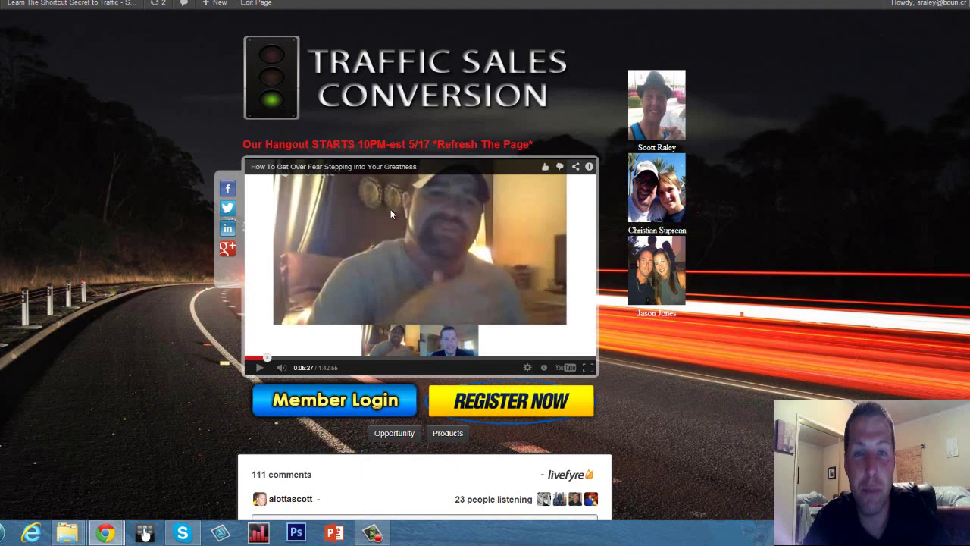
pyautogui.click(458, 269)
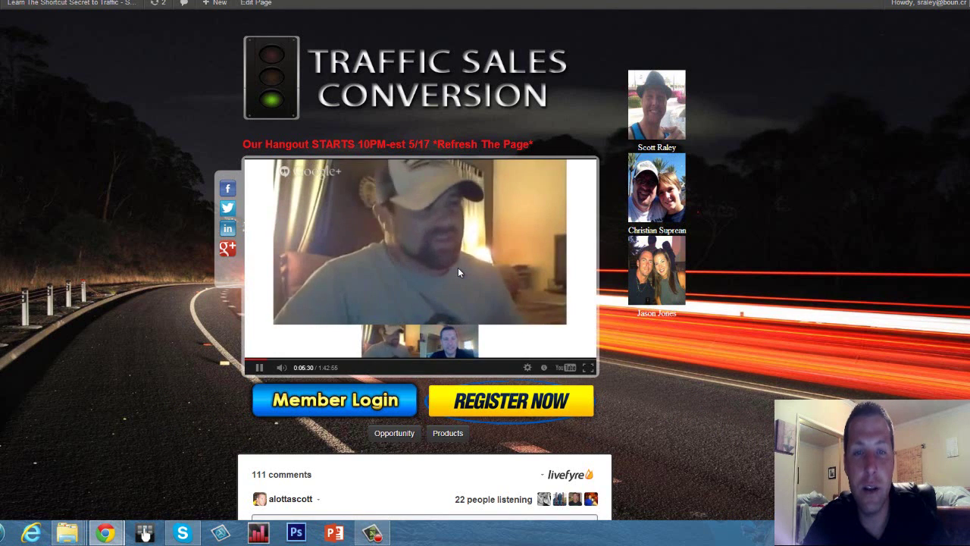
pyautogui.click(532, 224)
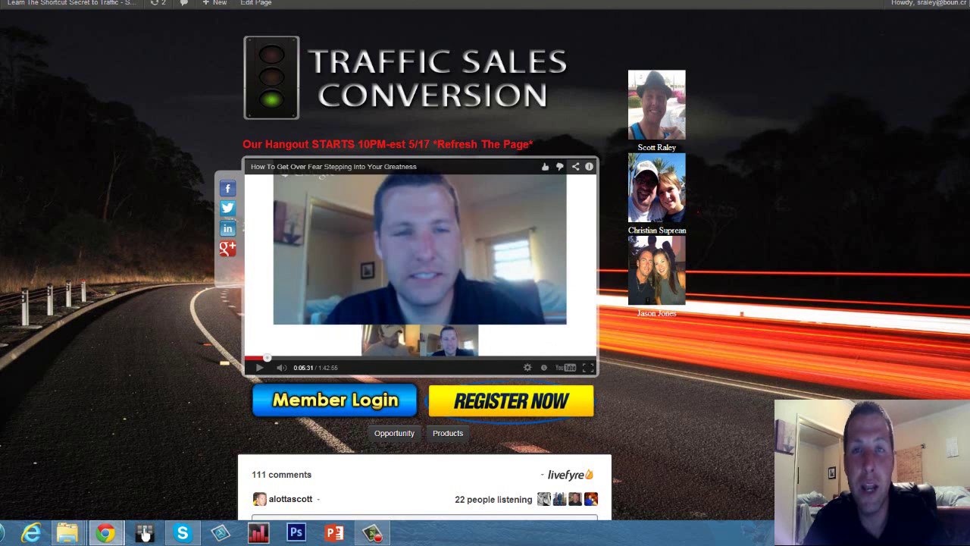
pyautogui.click(146, 534)
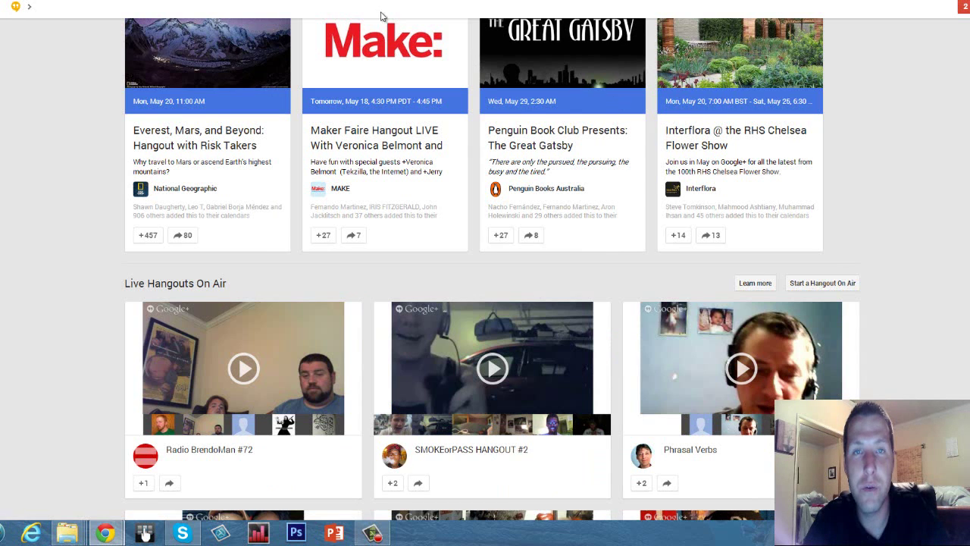
pyautogui.moveTo(146, 533)
pyautogui.click(209, 480)
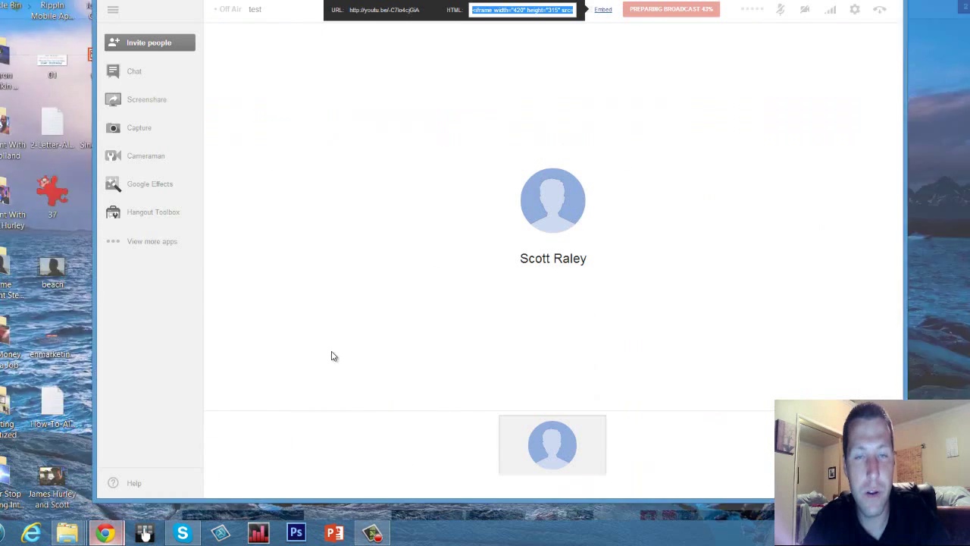
pyautogui.click(528, 15)
pyautogui.click(520, 11)
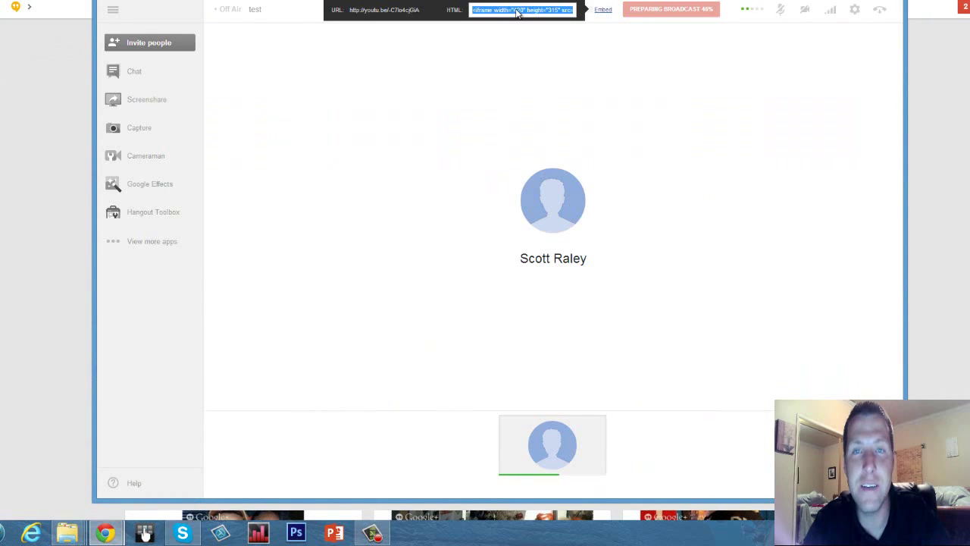
pyautogui.click(512, 12)
pyautogui.click(508, 16)
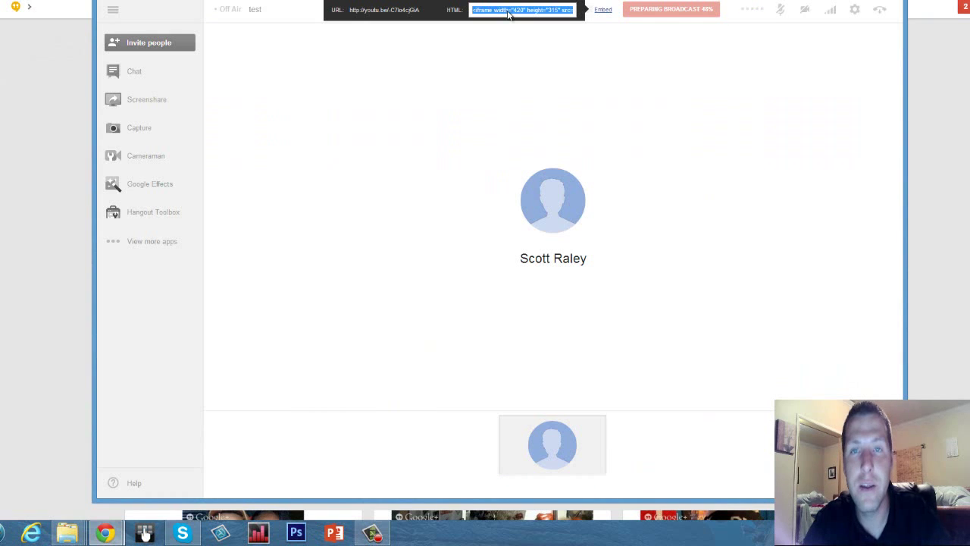
pyautogui.click(508, 13)
pyautogui.click(508, 13)
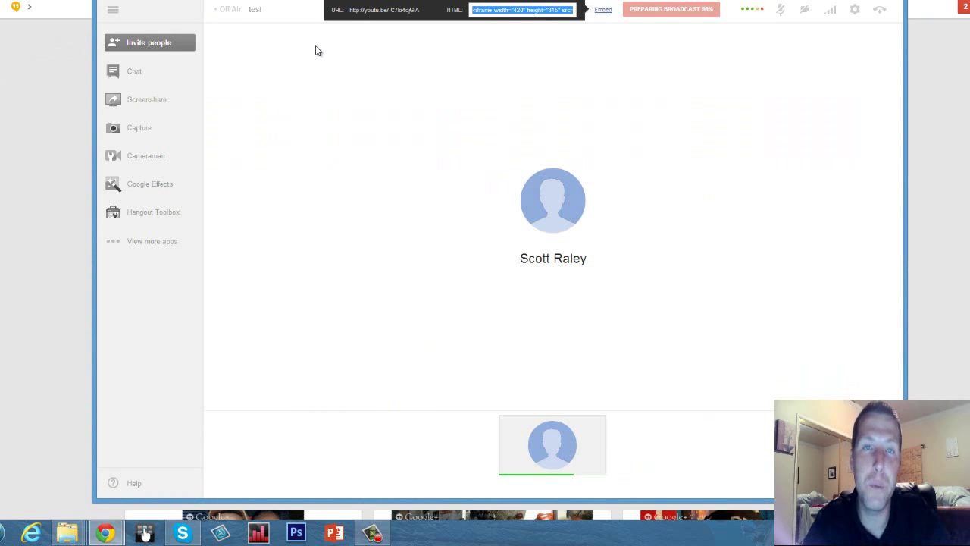
pyautogui.click(509, 12)
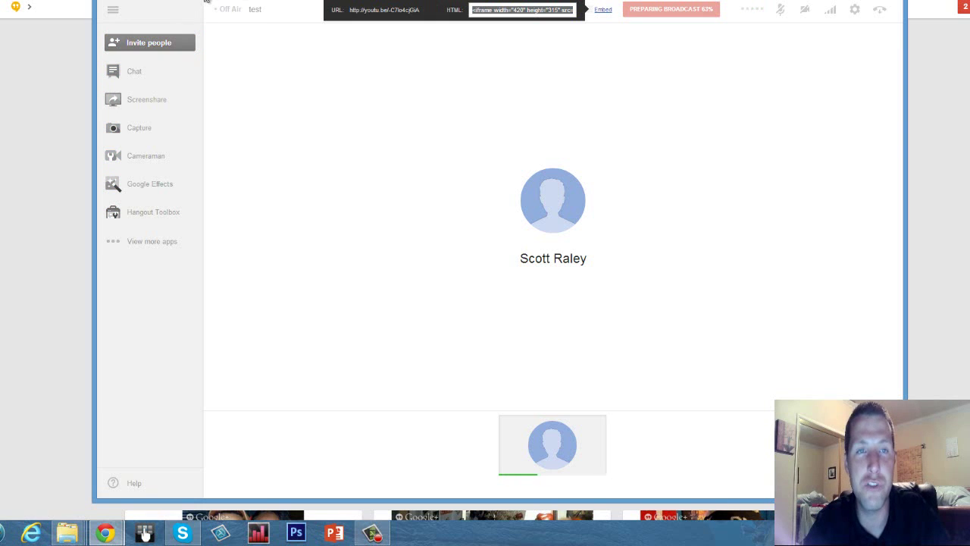
pyautogui.click(76, 47)
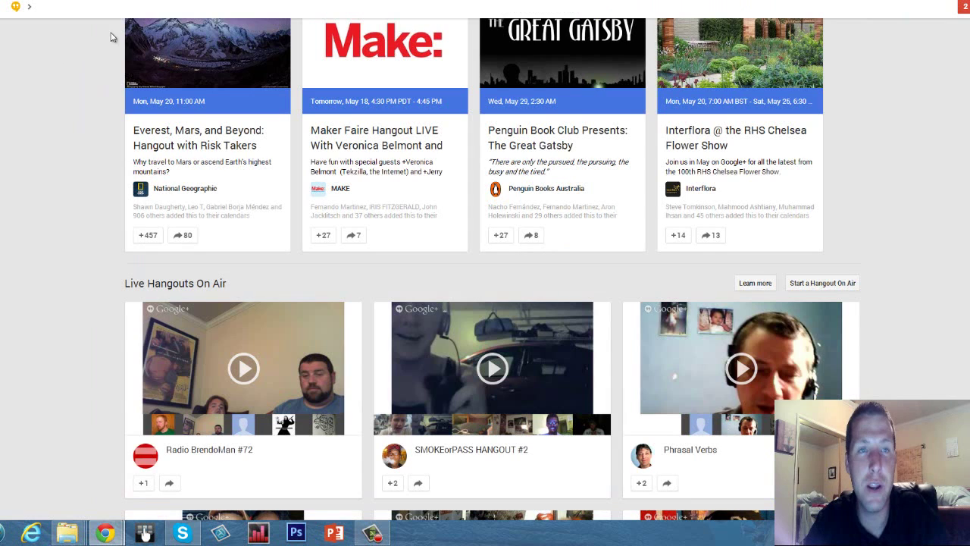
# Step: In Facebook, search for the friend by name and open their profile
pyautogui.click(144, 533)
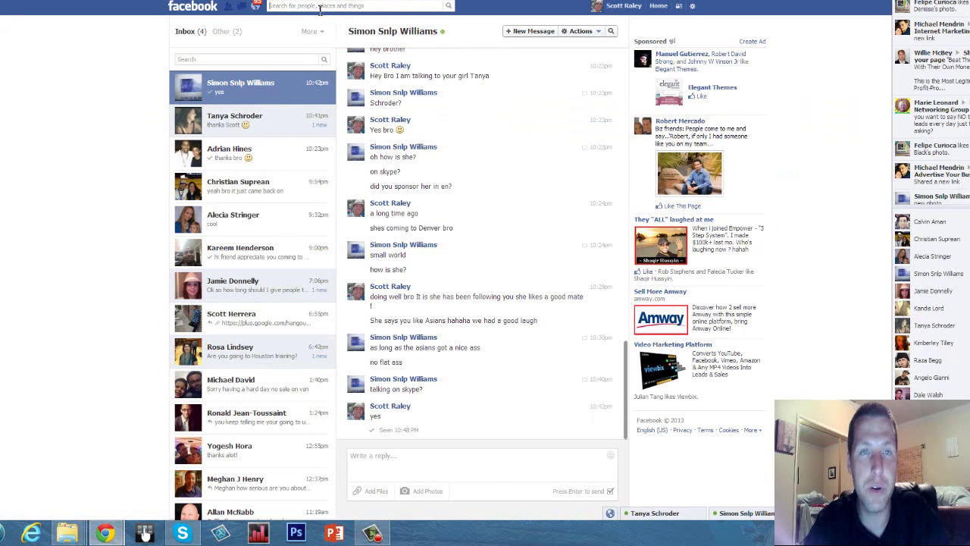
pyautogui.click(320, 9)
pyautogui.write('s')
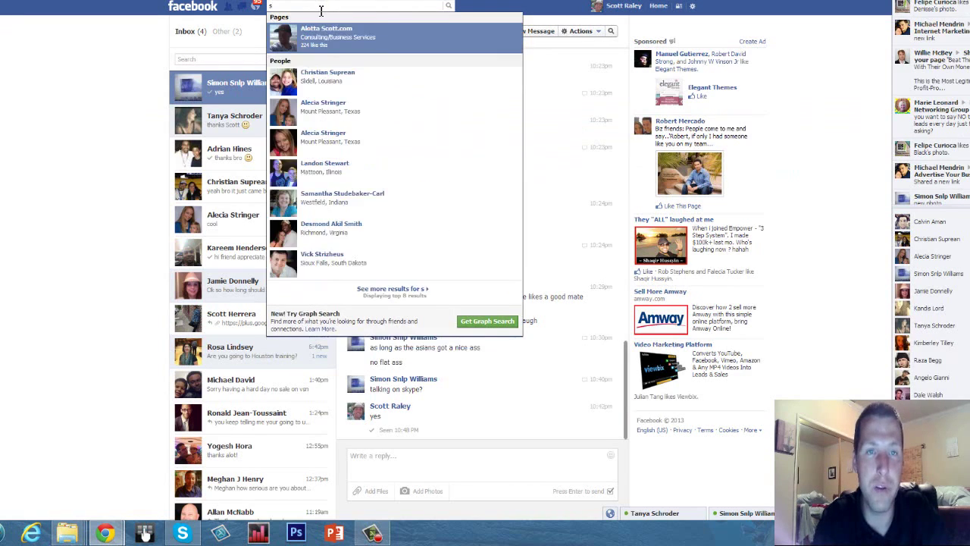
pyautogui.write('8')
pyautogui.write(' hd')
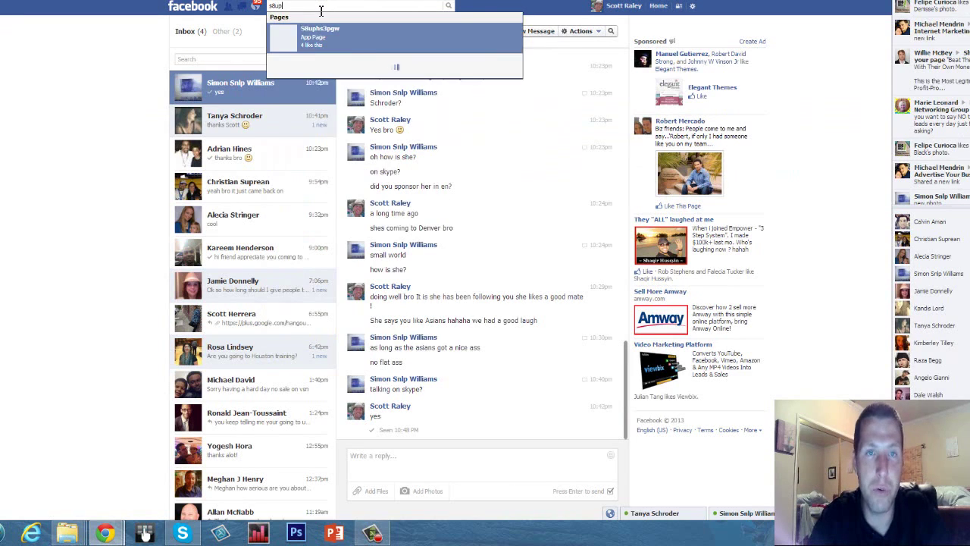
pyautogui.press('BackSpace')
pyautogui.press('BackSpace')
pyautogui.press('BackSpace')
pyautogui.press('BackSpace')
pyautogui.press('BackSpace')
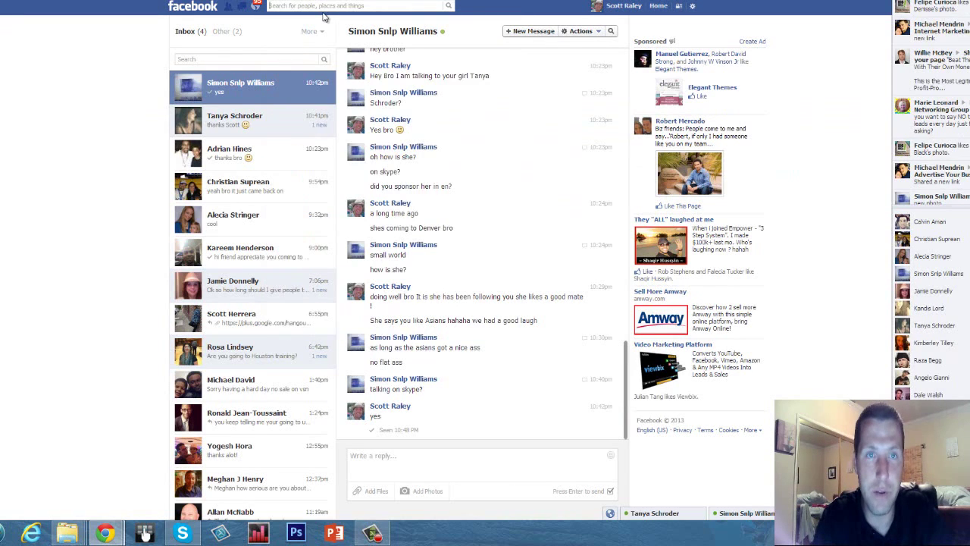
pyautogui.write('supre')
pyautogui.click(325, 40)
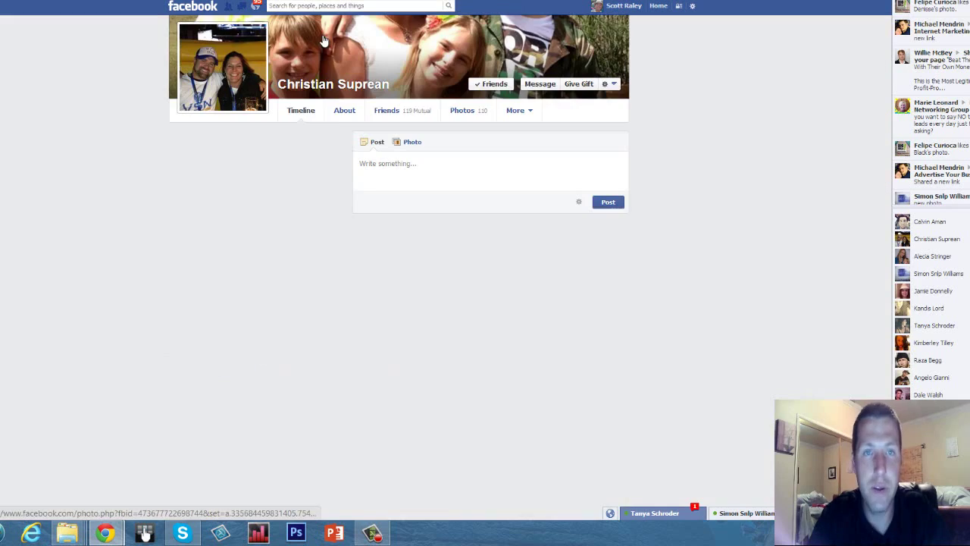
# Step: Message the friend the pasted Google+ Hangouts link, then return to the News Feed
pyautogui.click(543, 83)
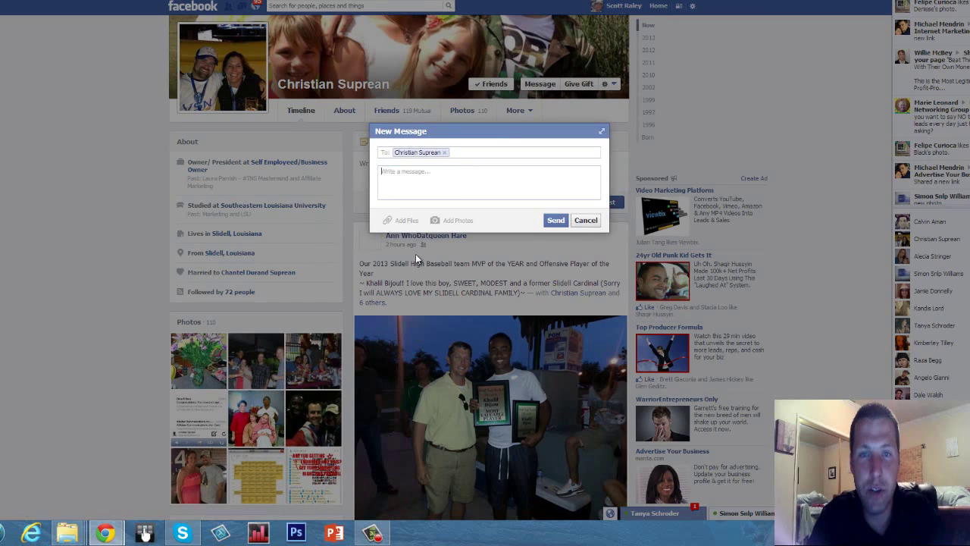
pyautogui.hotkey('ctrl', 'v')
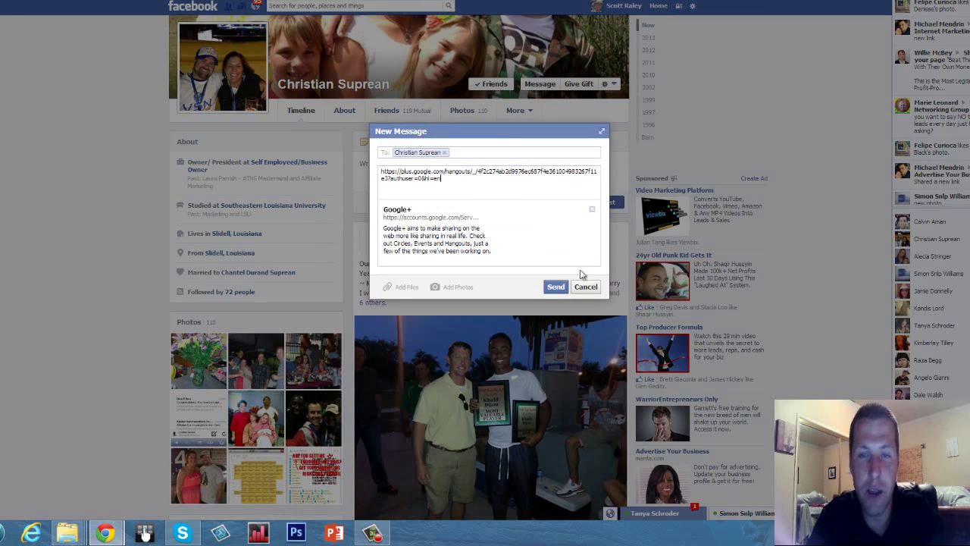
pyautogui.click(583, 287)
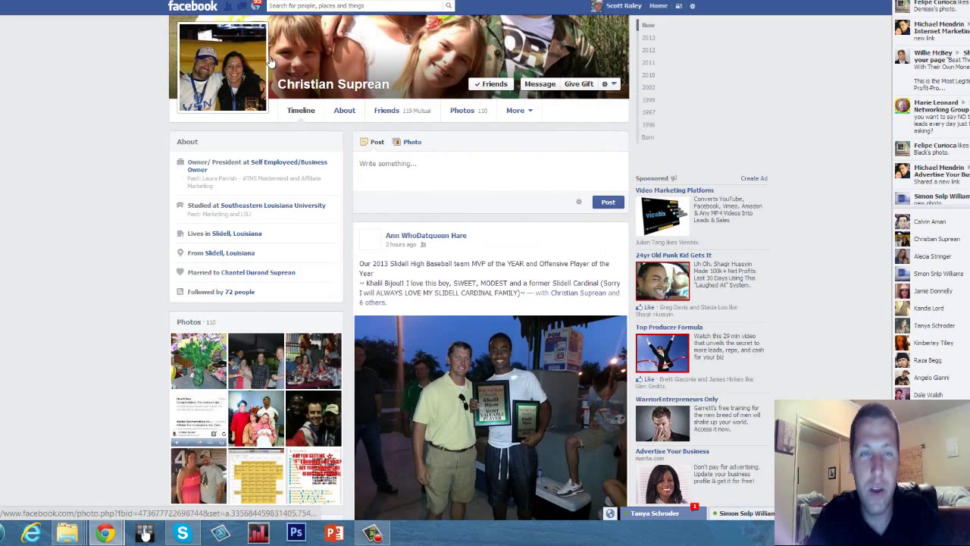
pyautogui.click(192, 6)
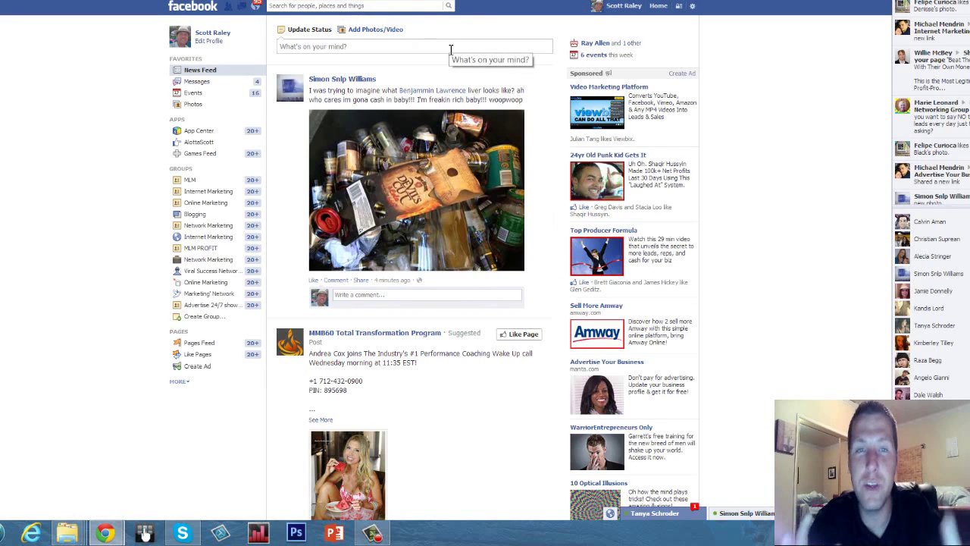
# Step: Open your own Timeline, view its cover photo full size, then close the viewer
pyautogui.click(624, 8)
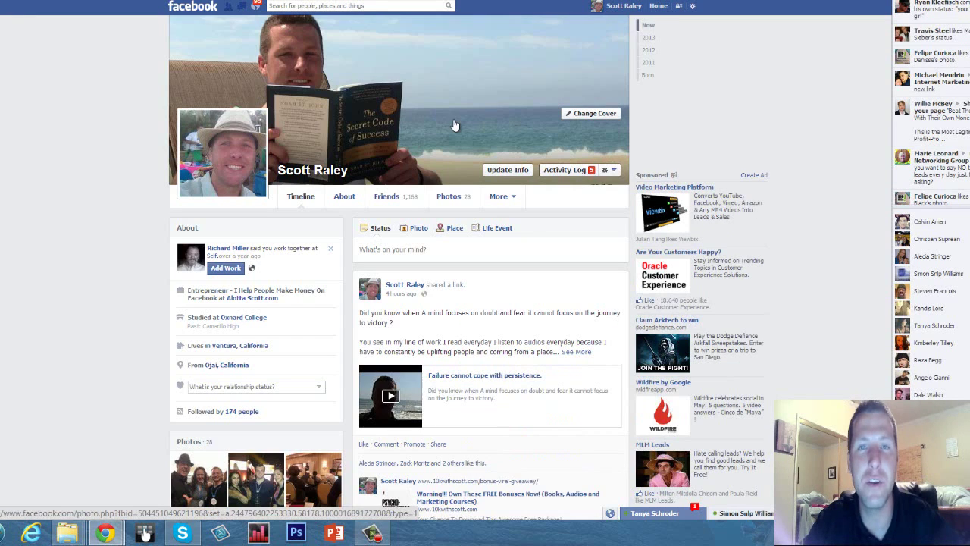
pyautogui.click(454, 125)
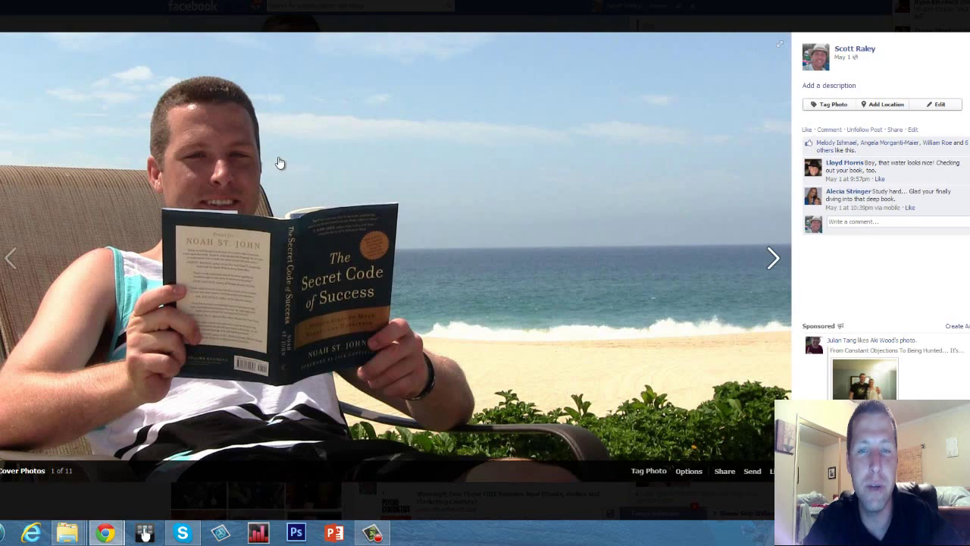
pyautogui.press('Escape')
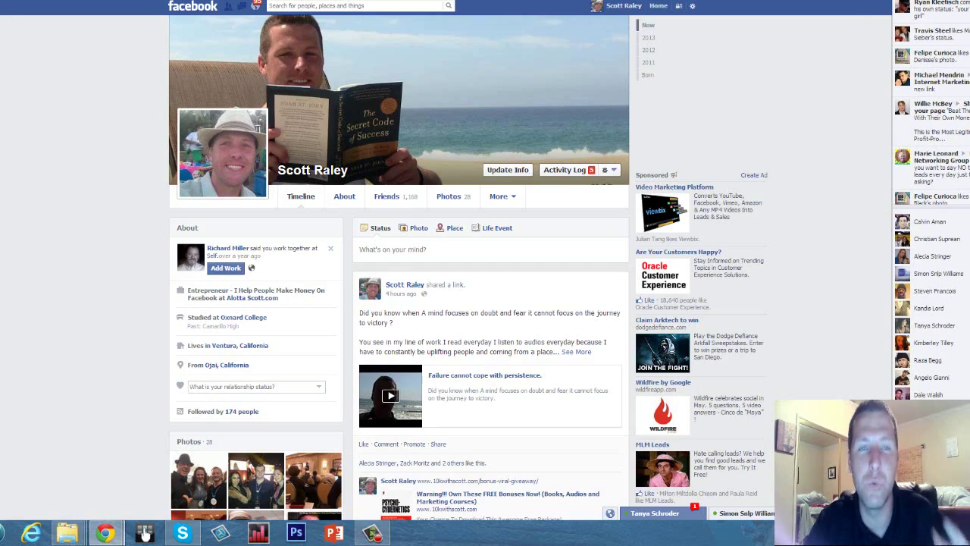